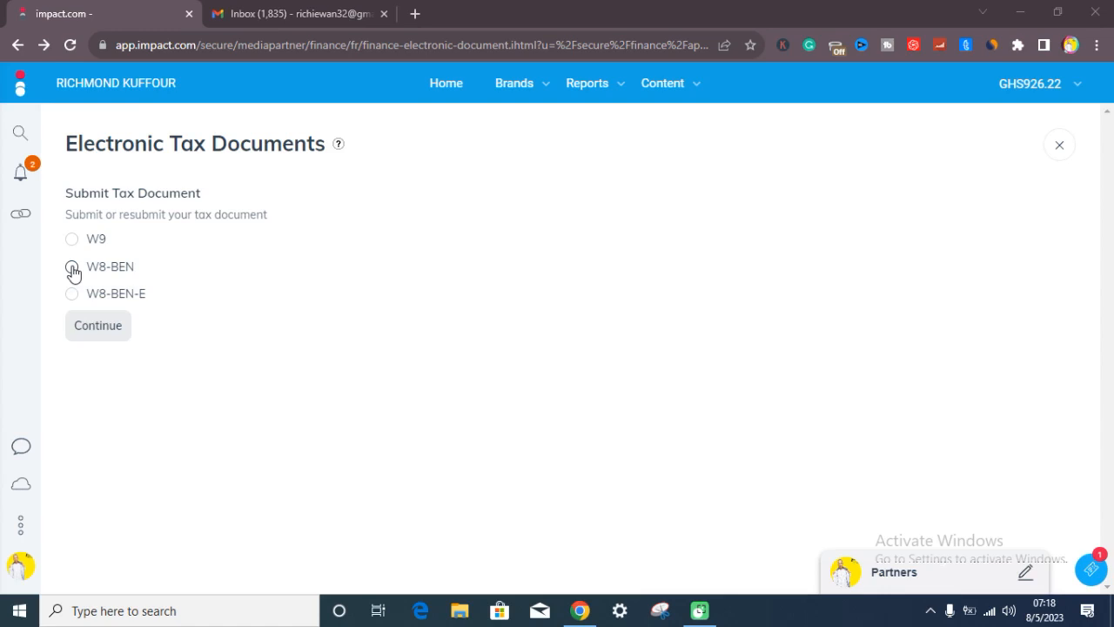
Choose the W8-BEN tax document and continue into the DocuSign form for completion
left_click(72, 268)
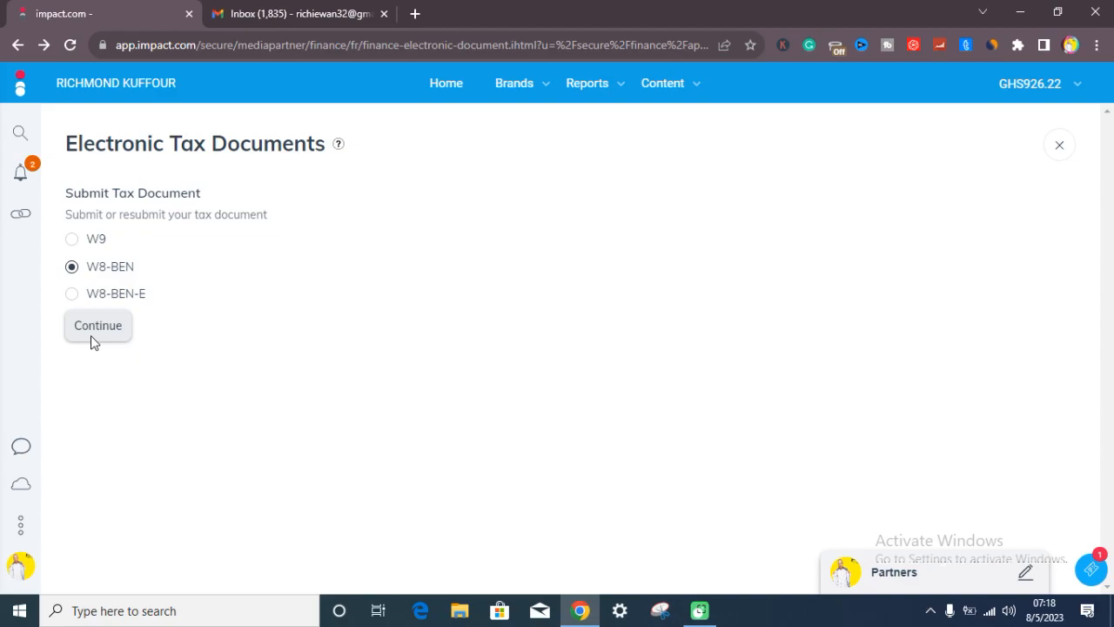
left_click(92, 329)
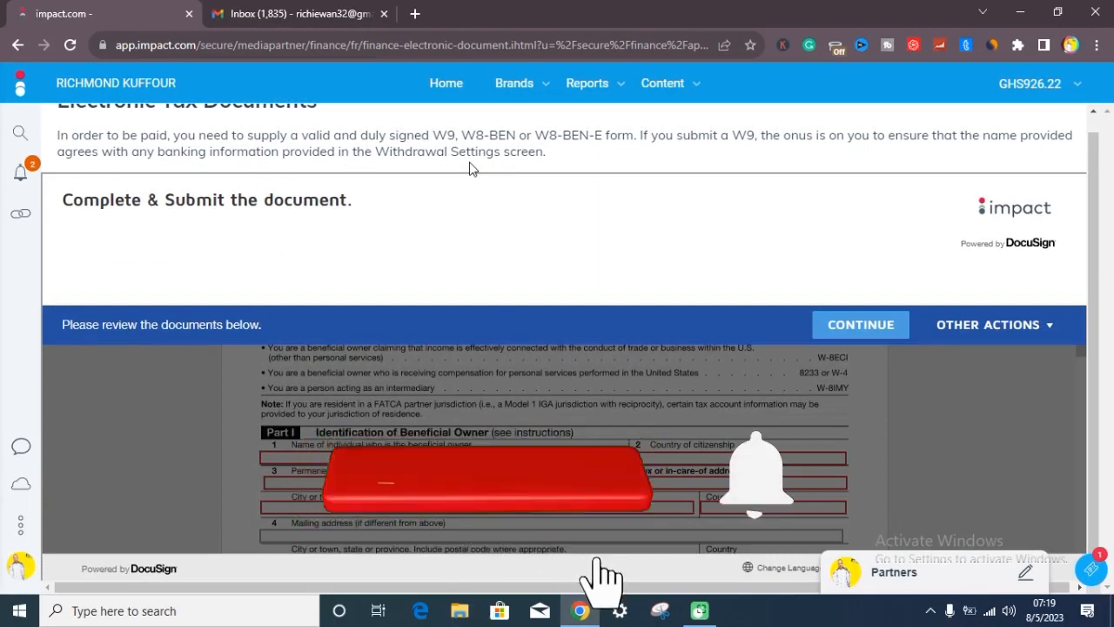
left_click(861, 331)
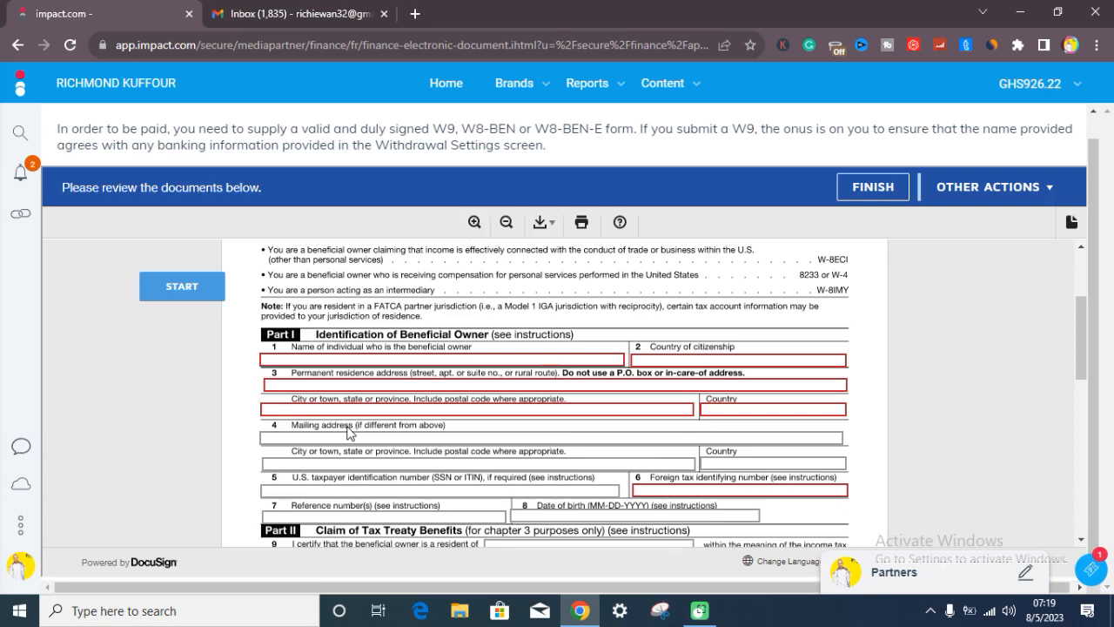
Enter the beneficial owner's full name in line 1 of Part I
scroll(285, 442, "up", 1)
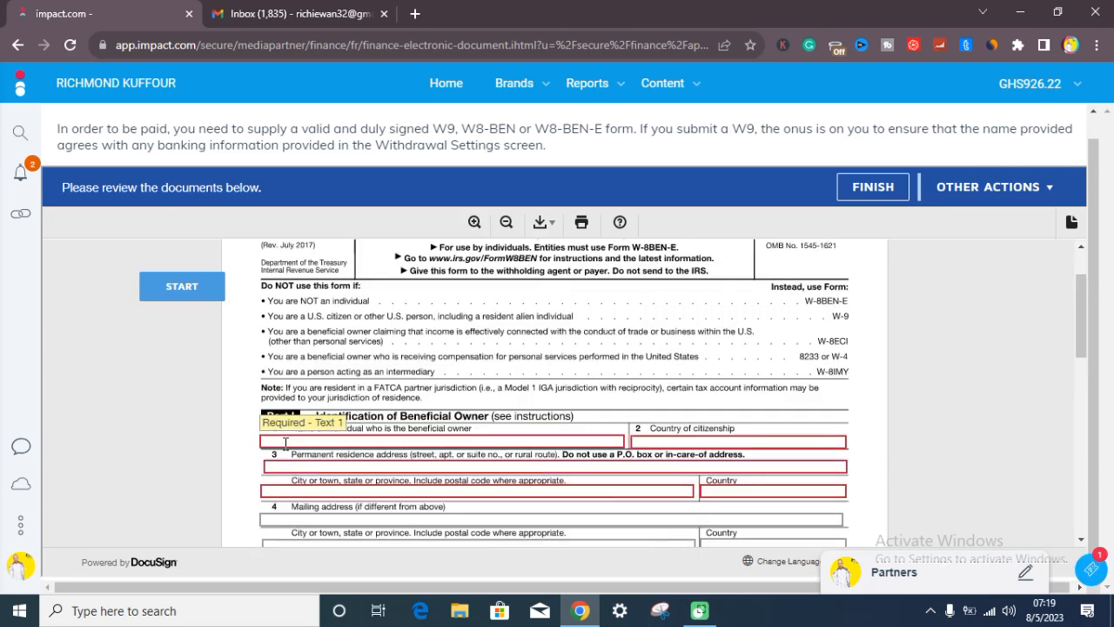
scroll(344, 433, "down", 2)
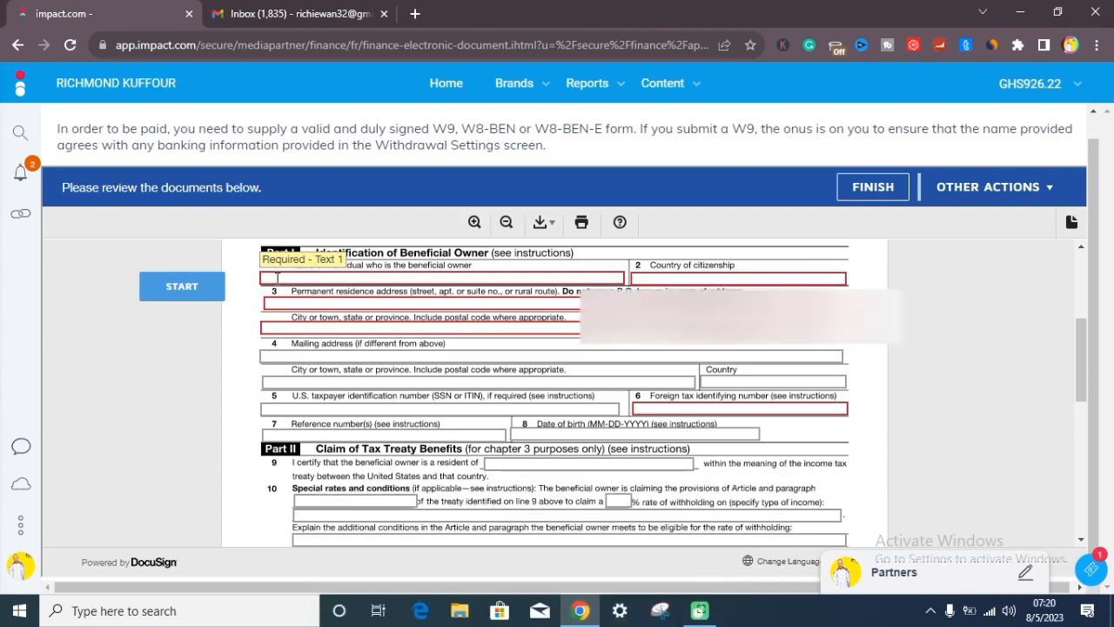
left_click(277, 277)
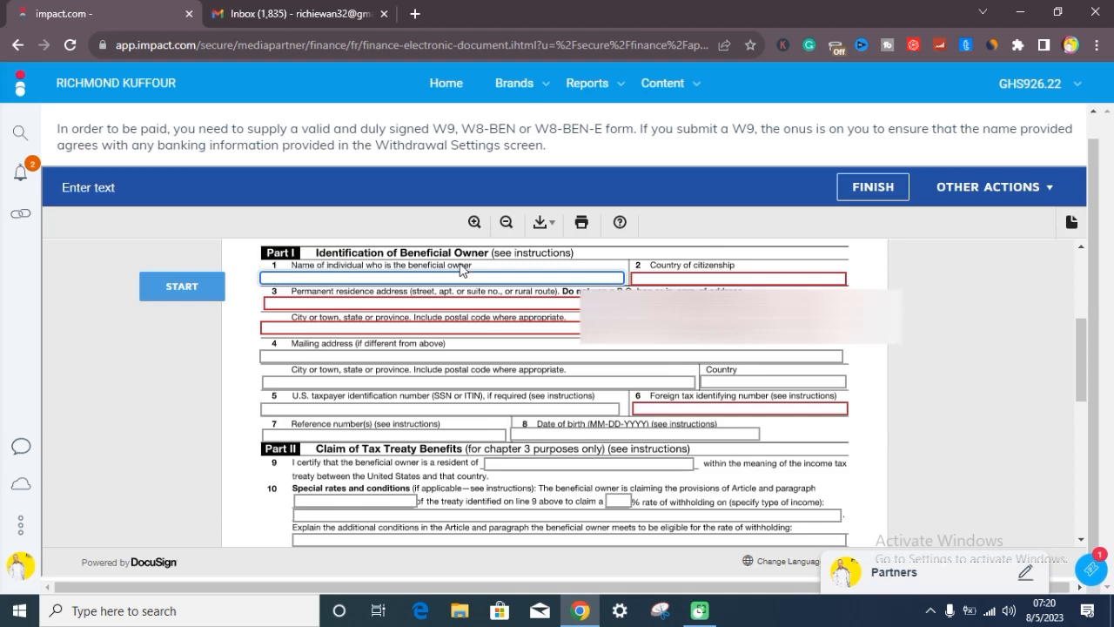
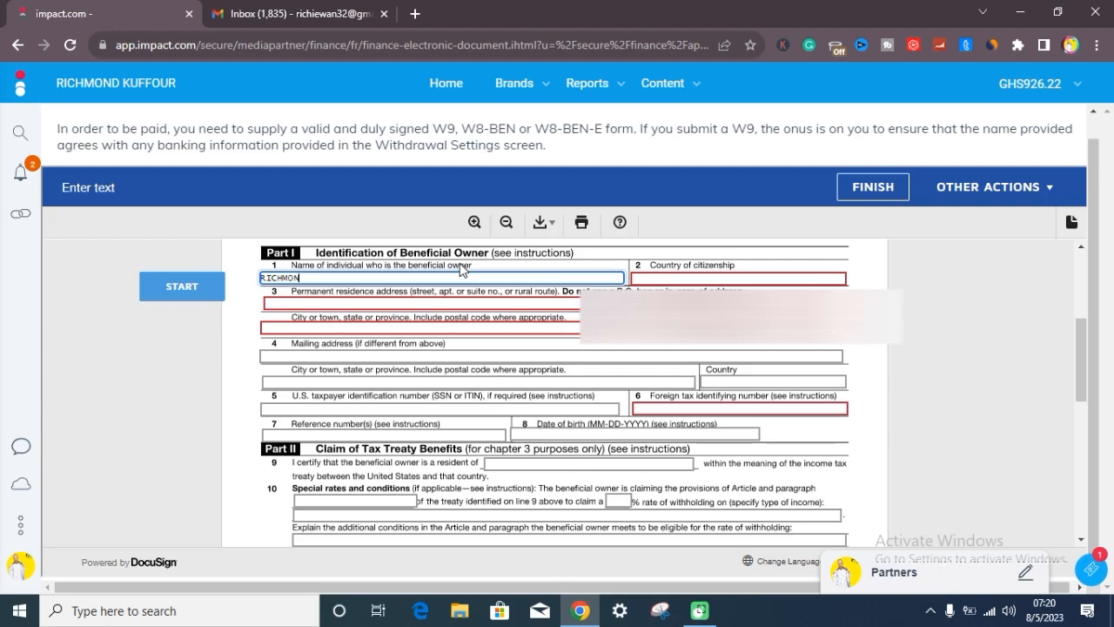
Enter GHANA as the country of citizenship in line 2
left_click(649, 278)
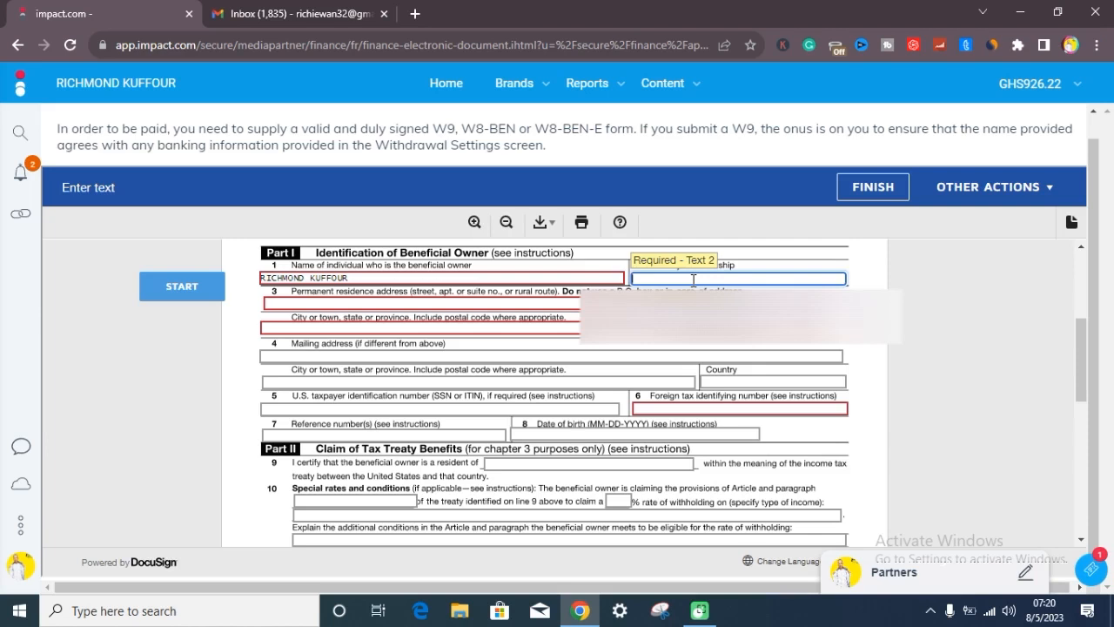
type("GHANA")
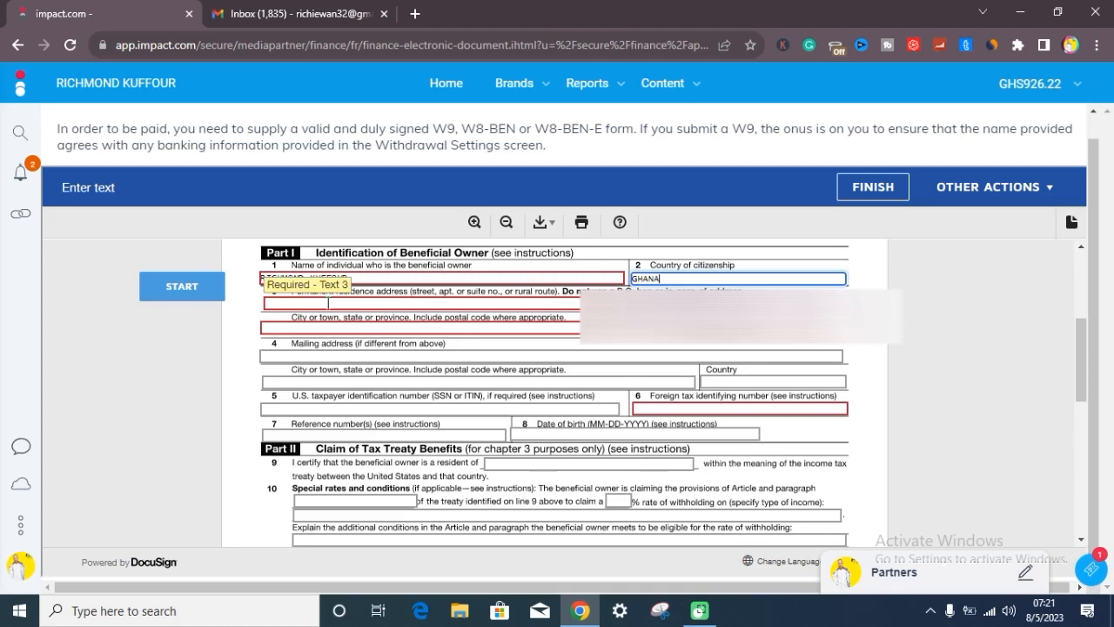
Fill in the permanent residence address in line 3
left_click(381, 304)
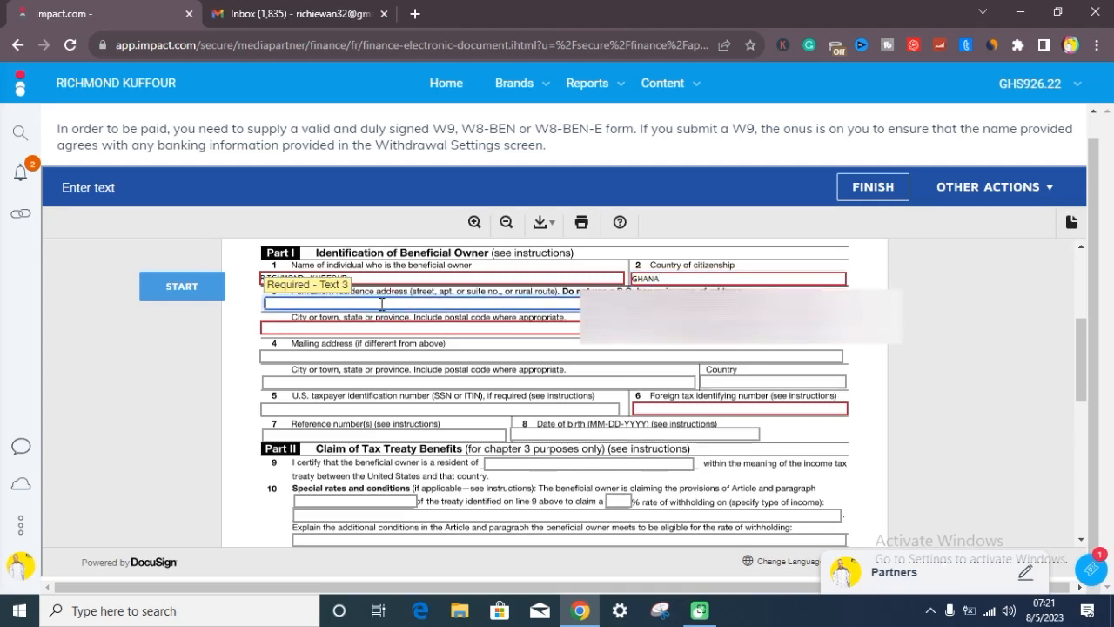
type("WA")
key("BackSpace")
type("WAMANAFO, DORMA")
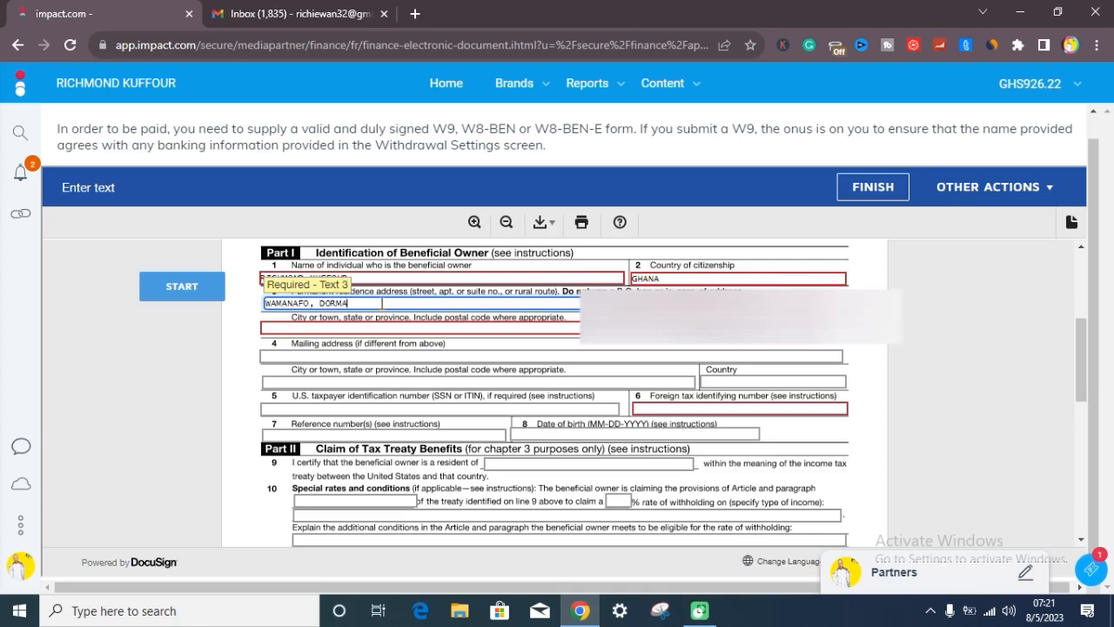
type("A EAST")
type("-BONO")
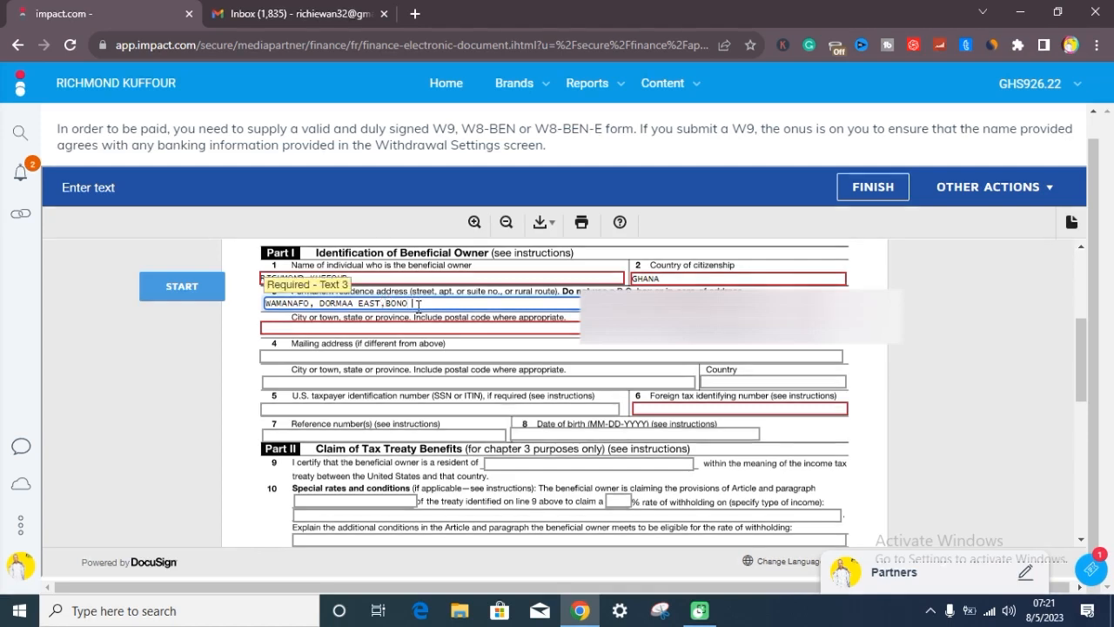
type("REGION")
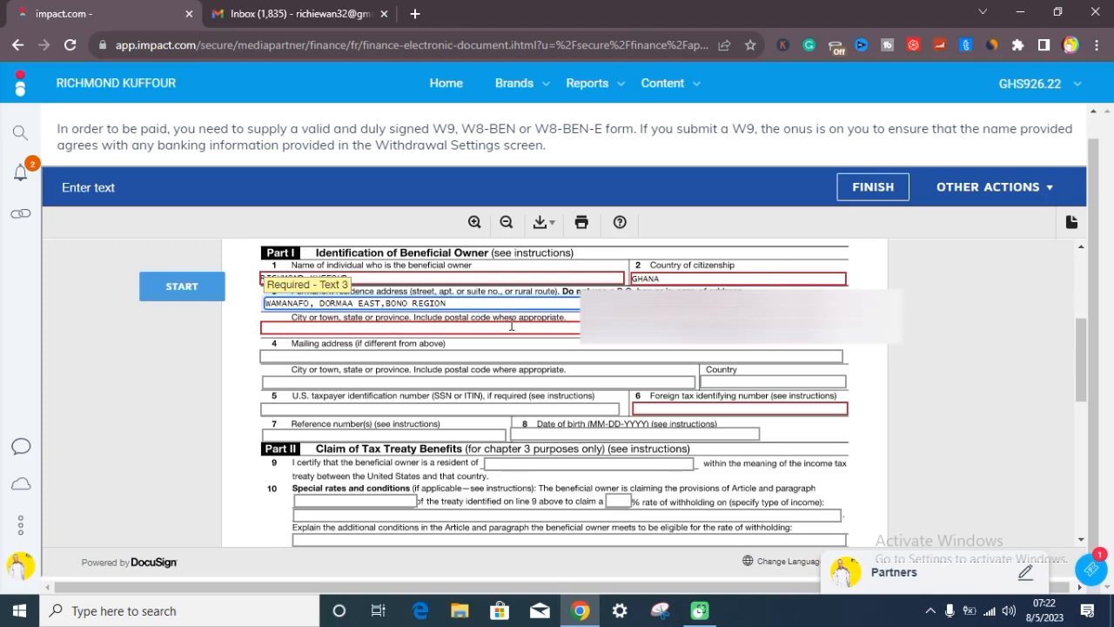
Enter the residence city or town together with the postal code on the line below the address
left_click(373, 329)
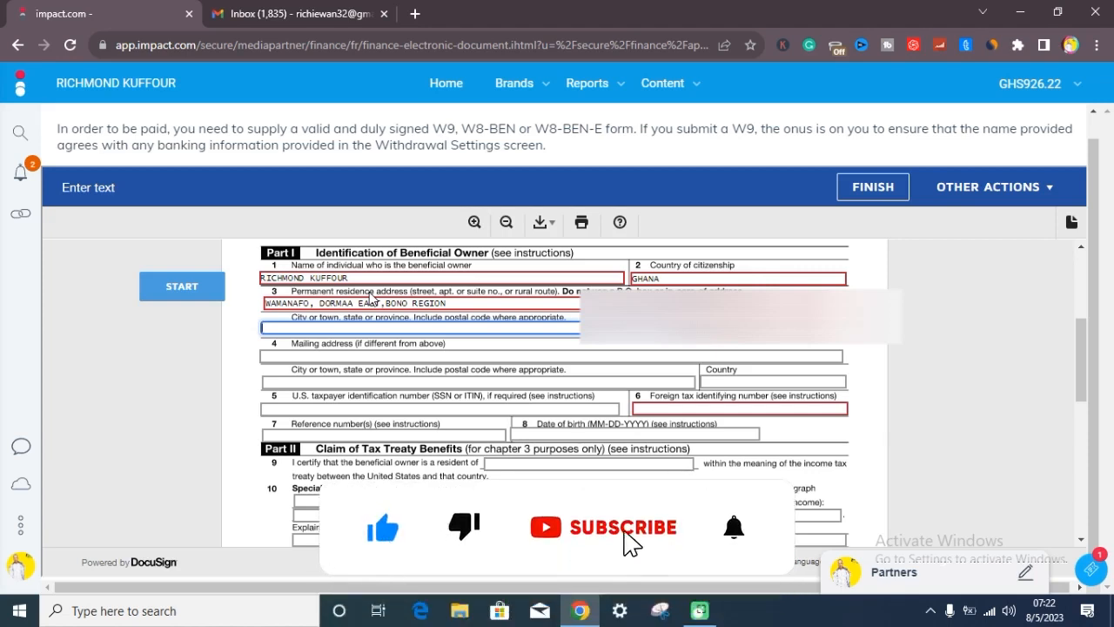
type("DOE")
key("BackSpace")
type("R")
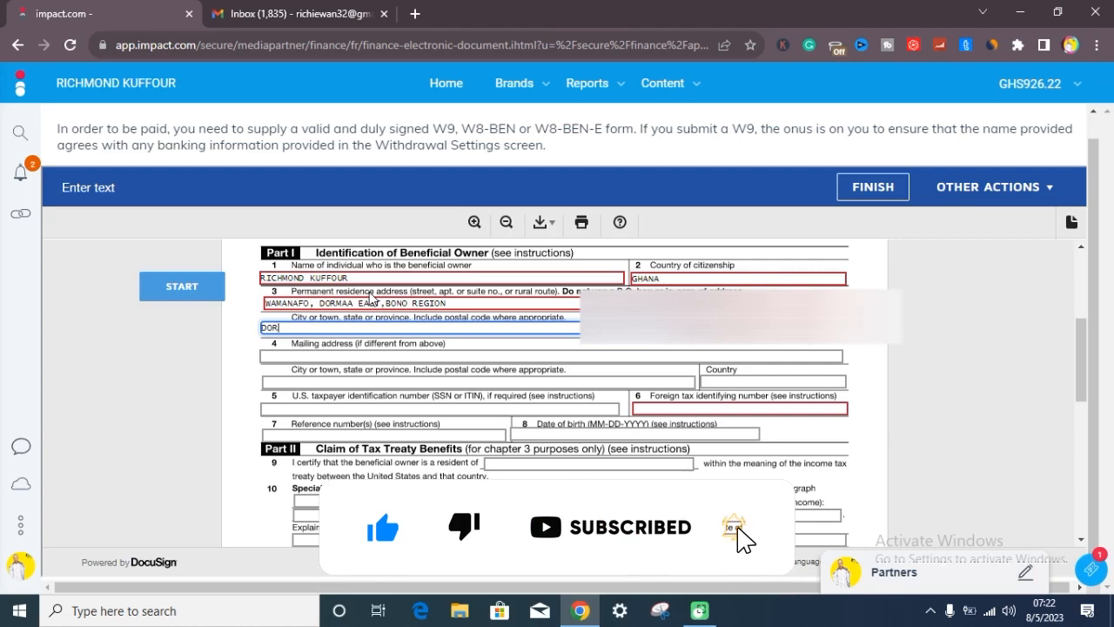
type("MAA")
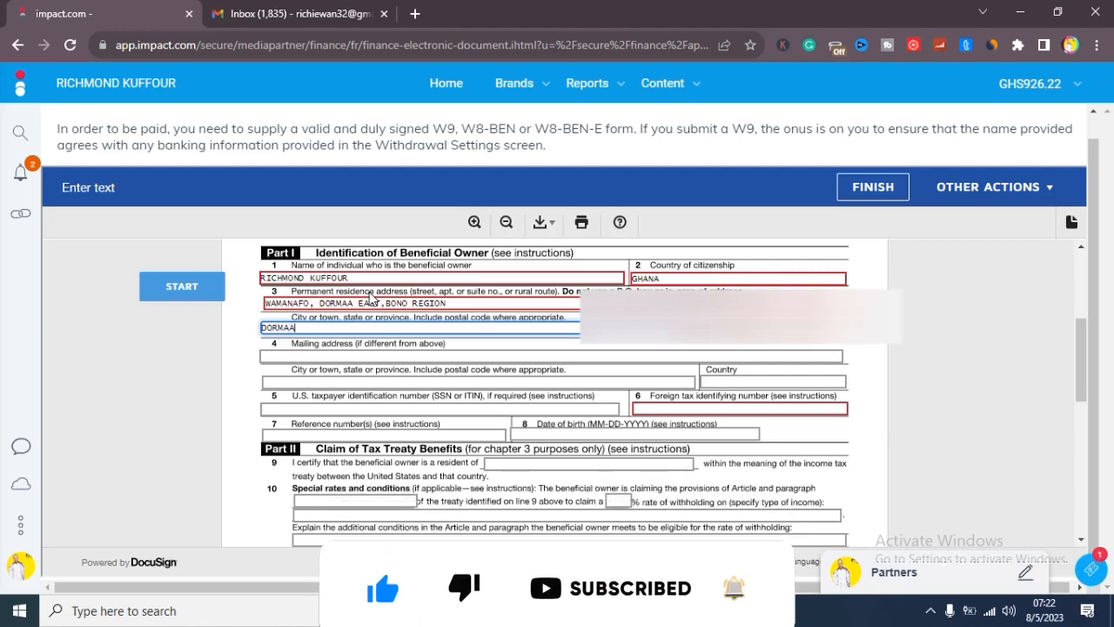
type(" EASR")
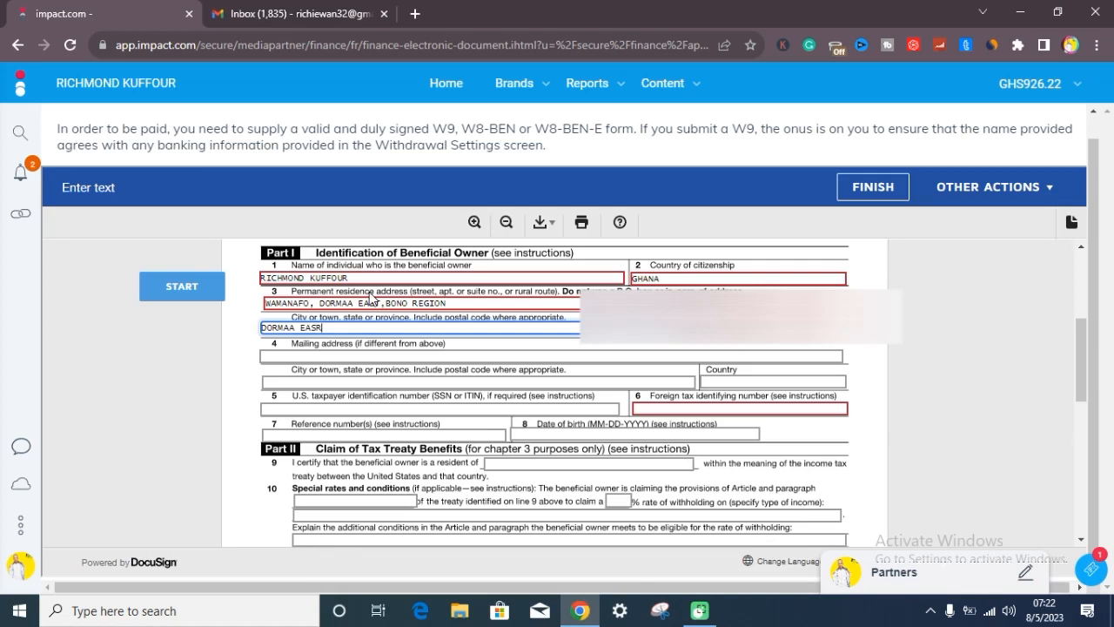
key("BackSpace")
type("T, 00233")
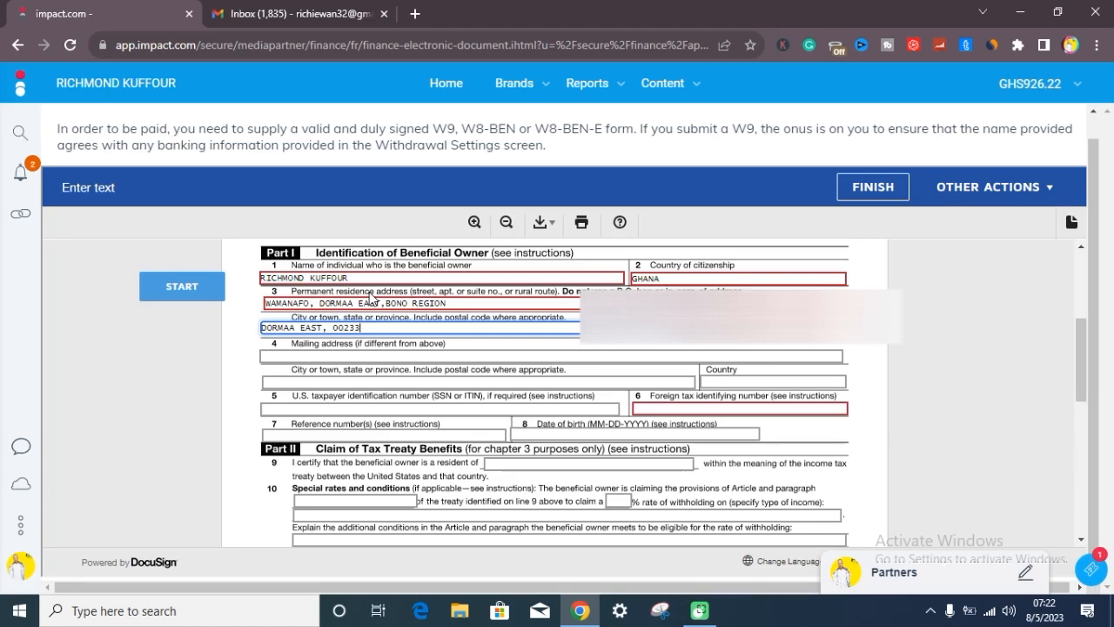
Set the residence country to GHANA and change the country of citizenship to GHANAIAN
left_click(755, 328)
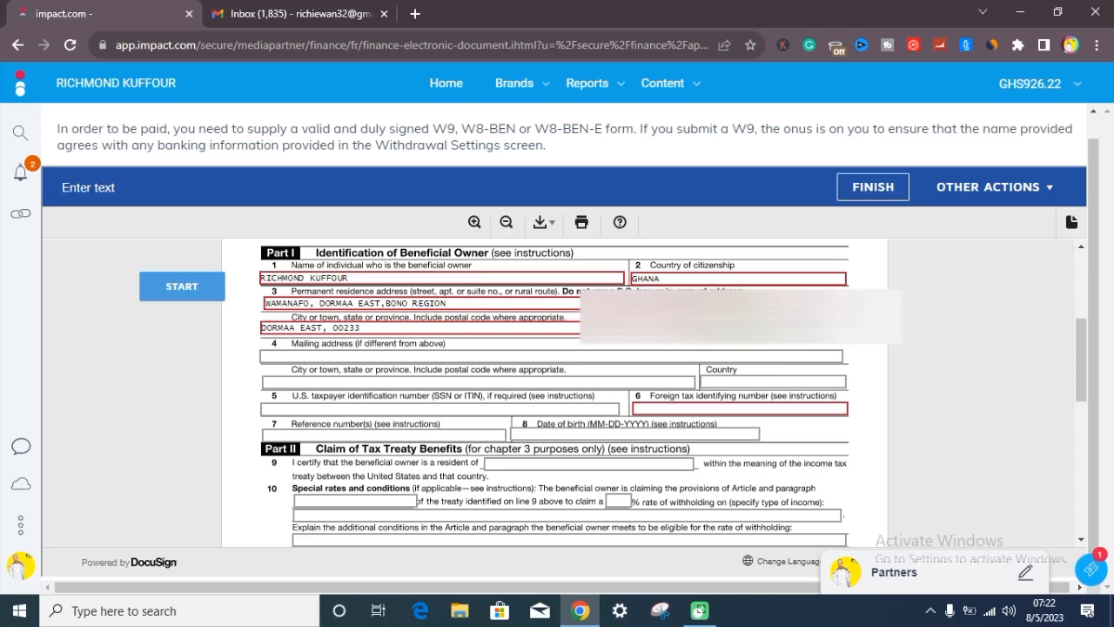
left_click(666, 279)
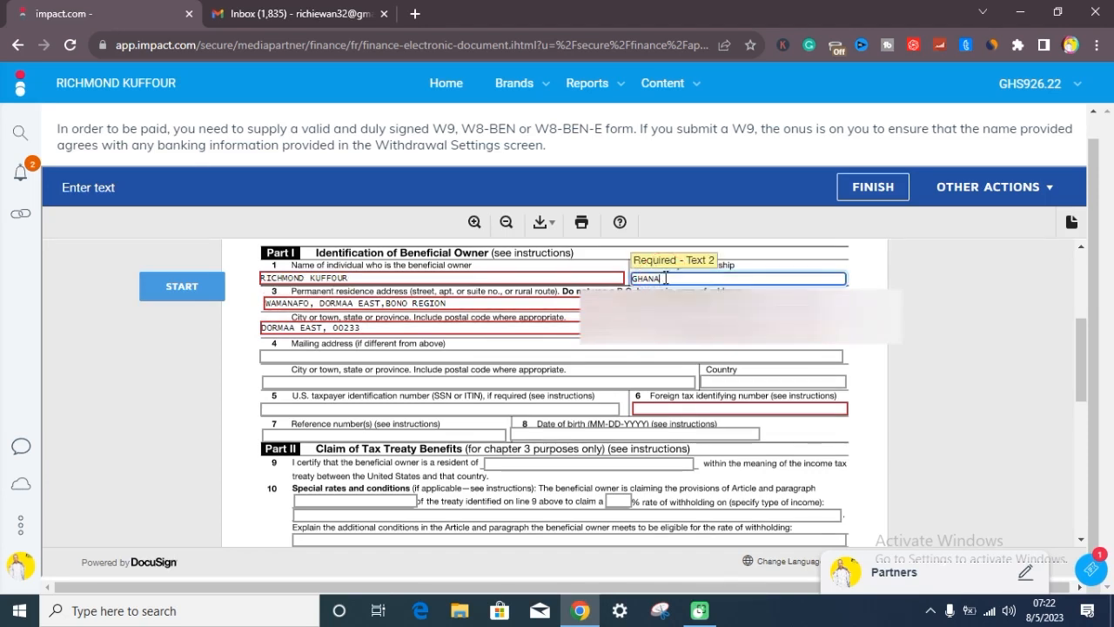
type("IAN")
left_click(721, 345)
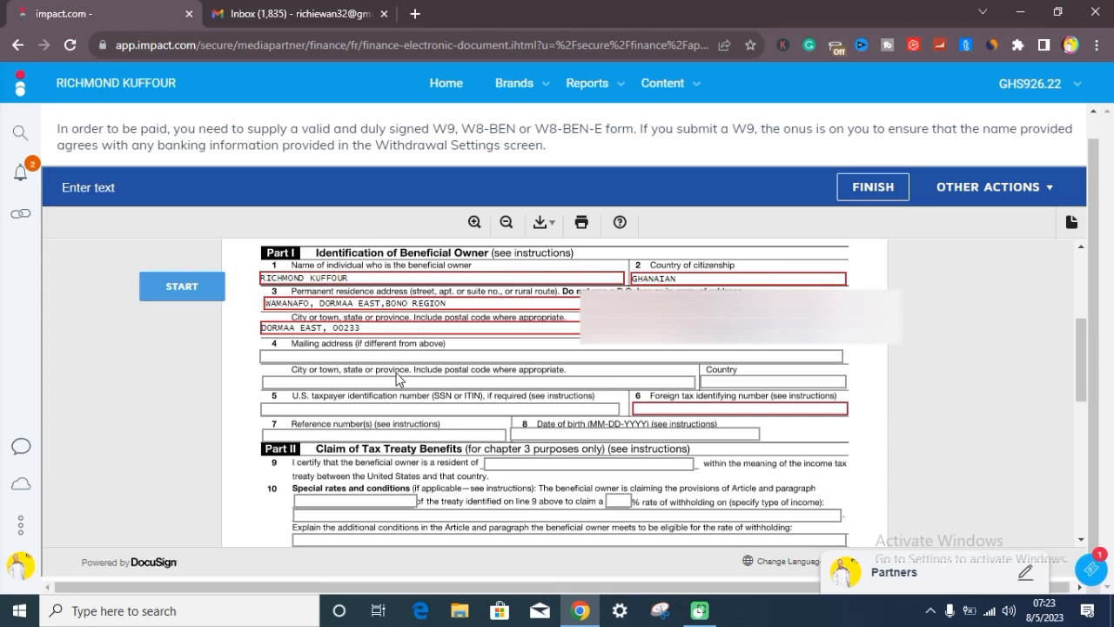
Enter the signer's printed name in the certification section of Part III
scroll(582, 454, "down", 1)
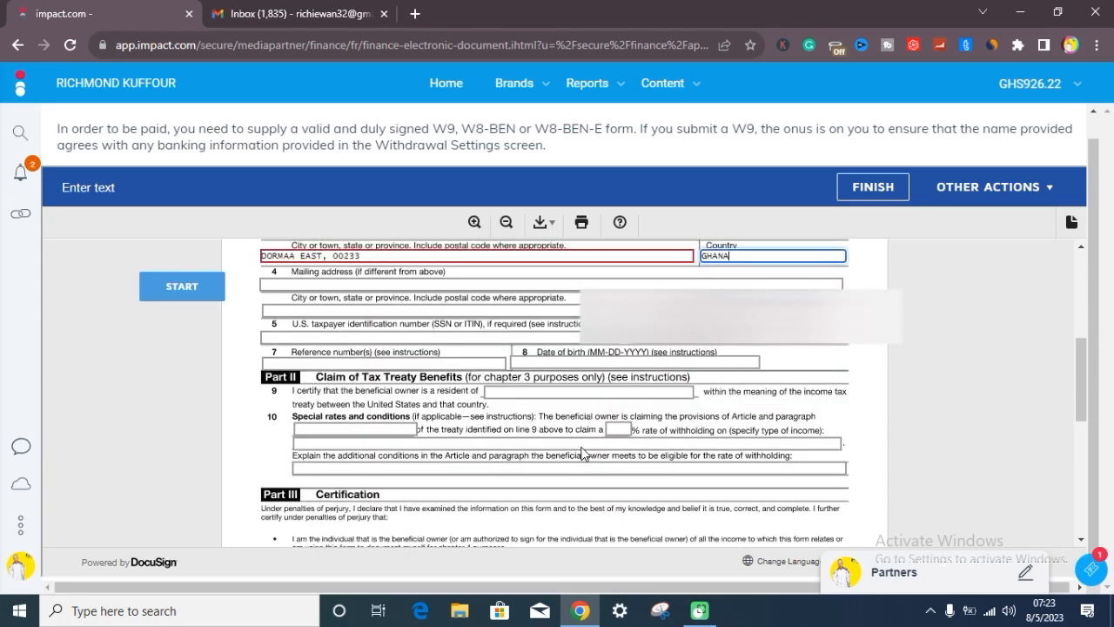
left_click(681, 328)
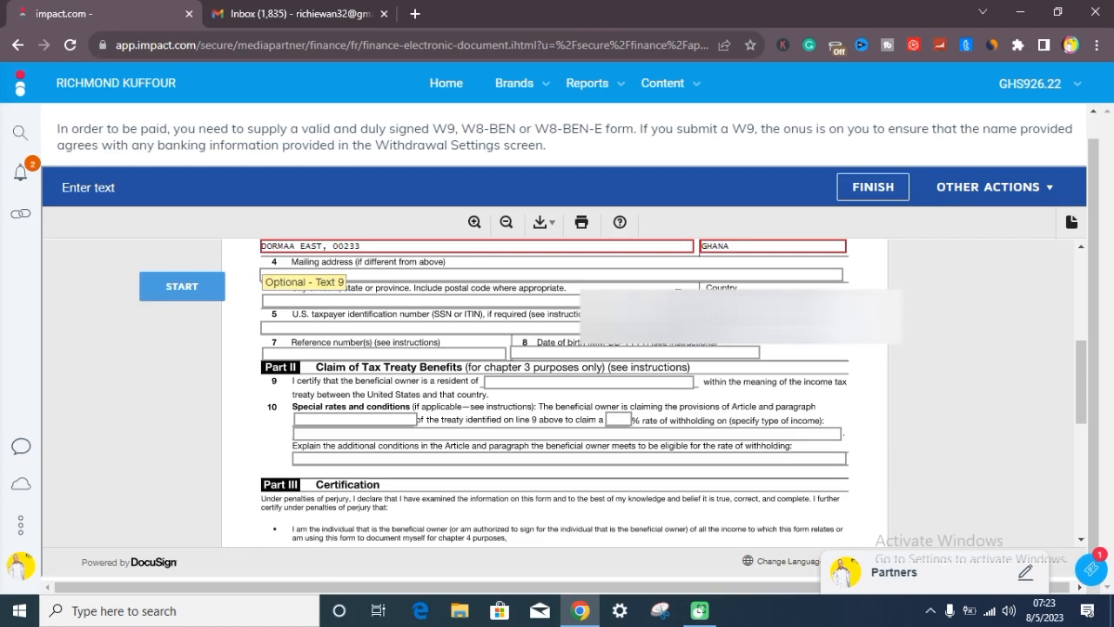
scroll(633, 418, "down", 2)
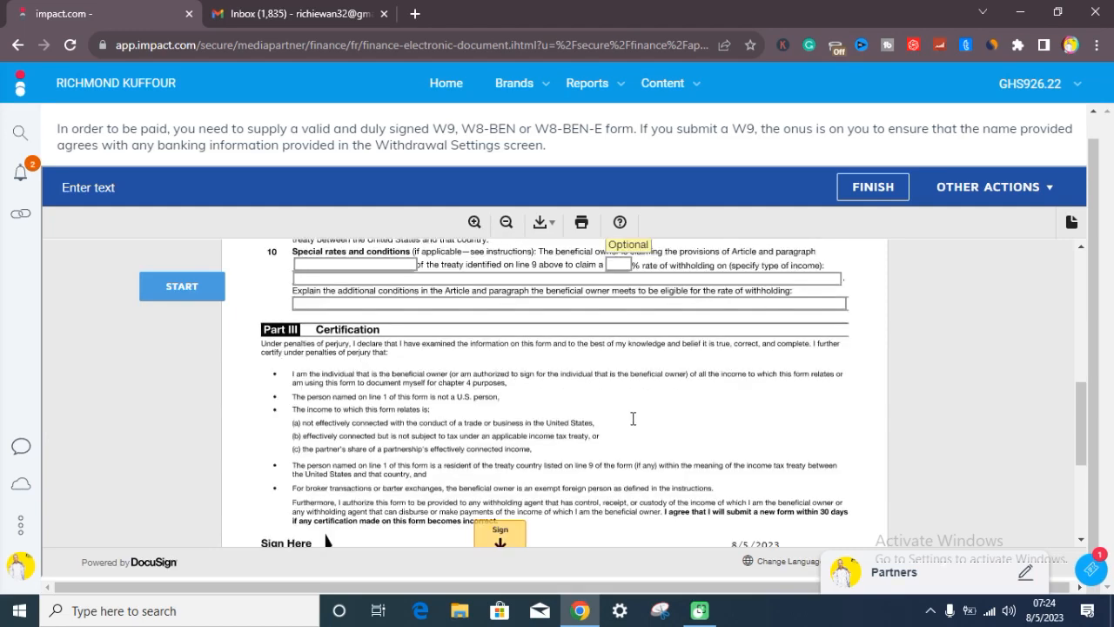
scroll(633, 419, "down", 2)
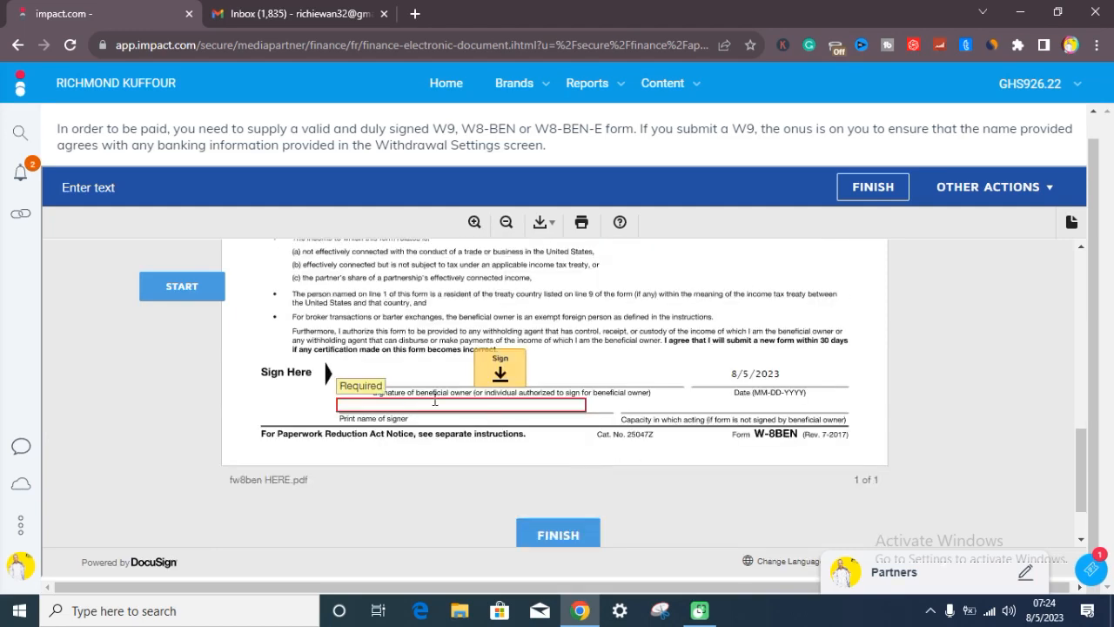
scroll(434, 400, "up", 1)
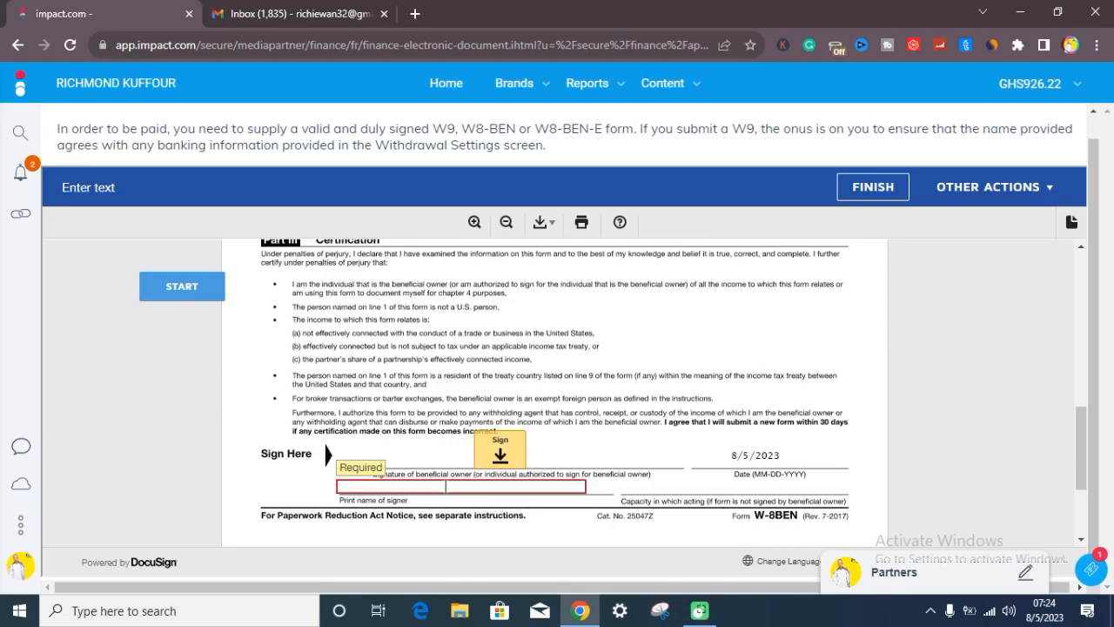
left_click(450, 486)
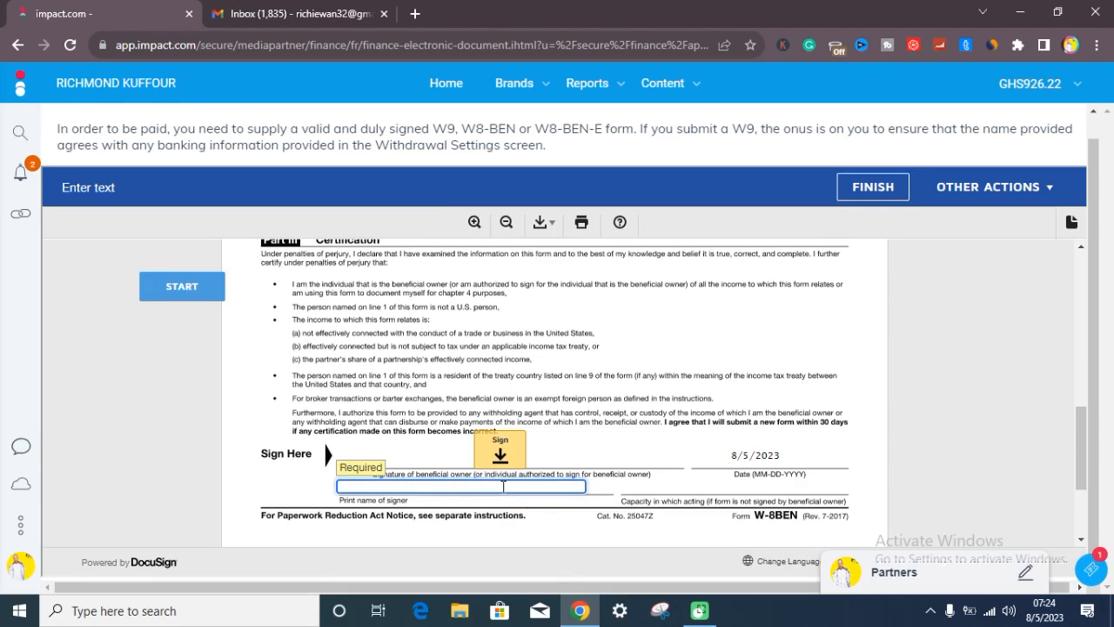
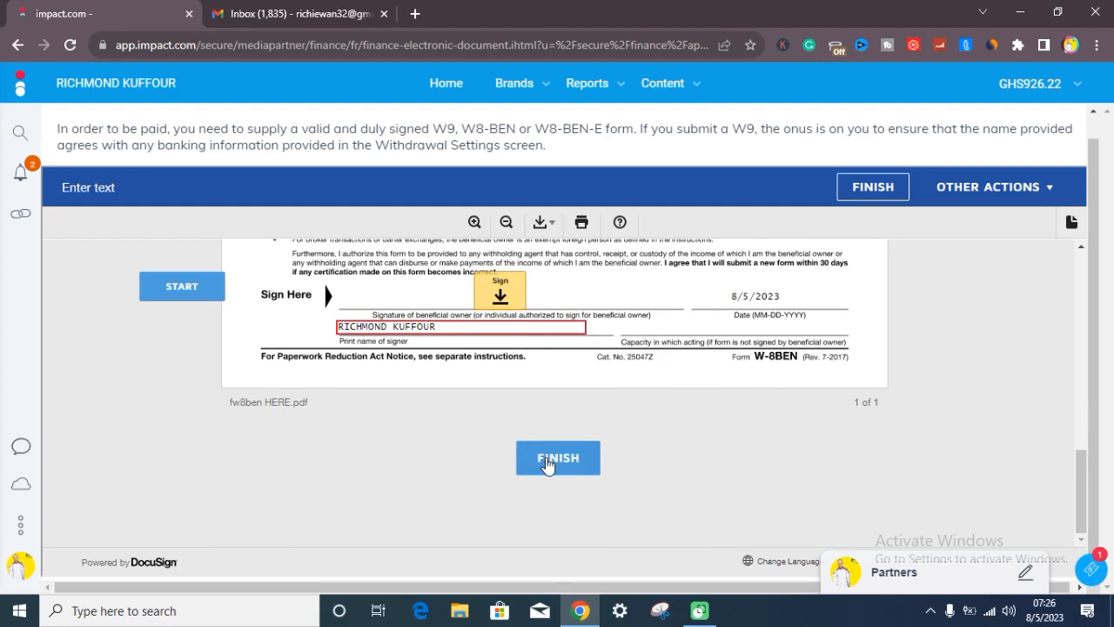
Adopt the suggested signature style and place the signature in the Sign Here field
left_click(548, 465)
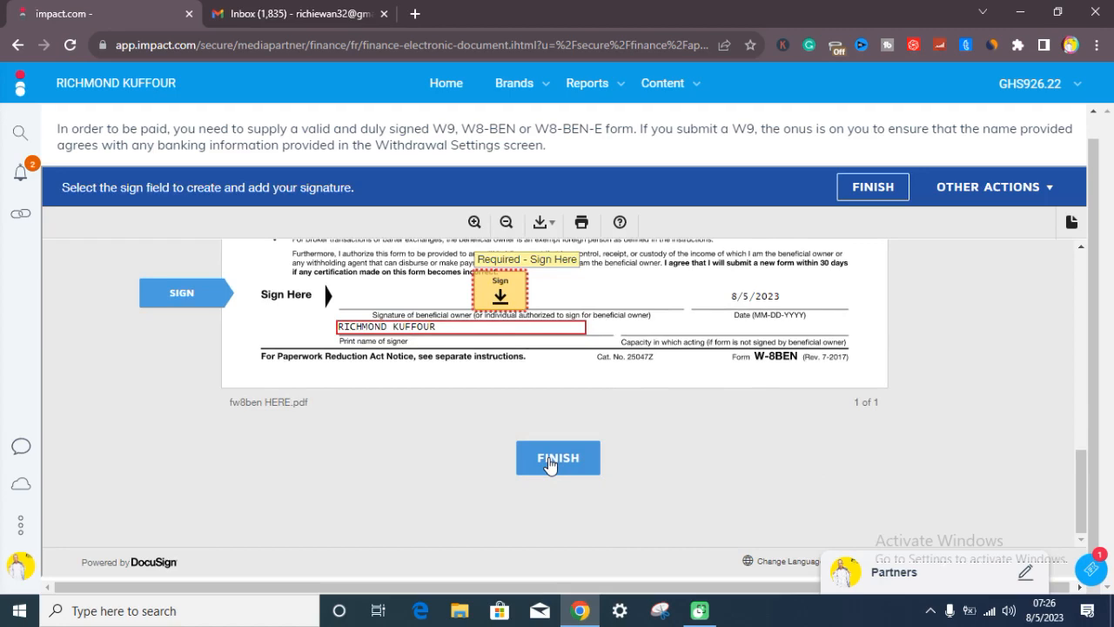
left_click(501, 296)
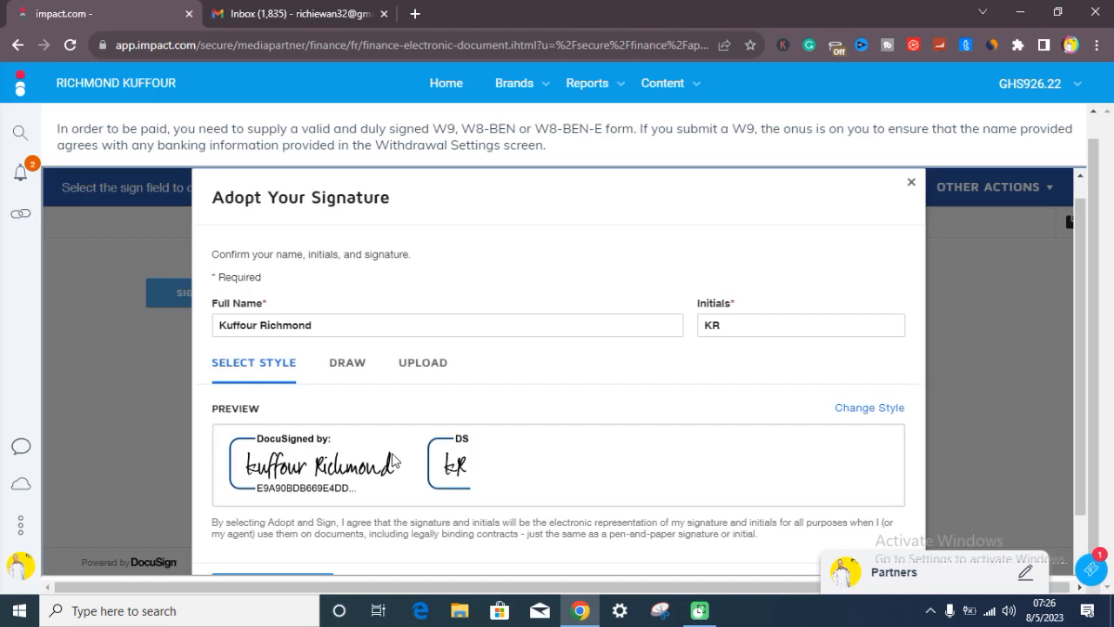
scroll(394, 460, "down", 1)
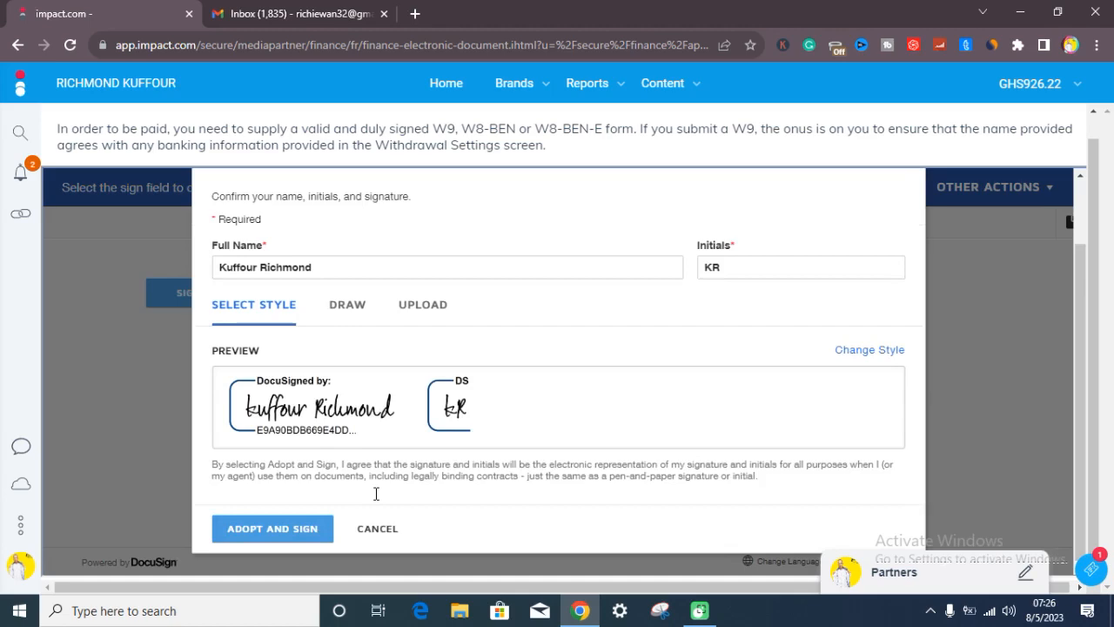
left_click(278, 533)
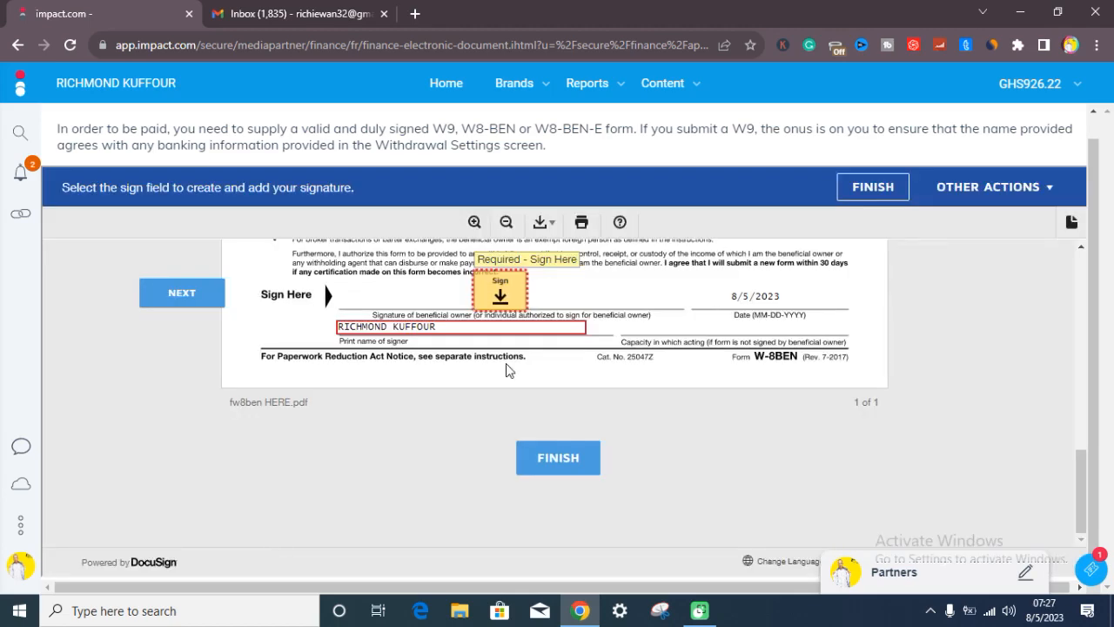
left_click(501, 292)
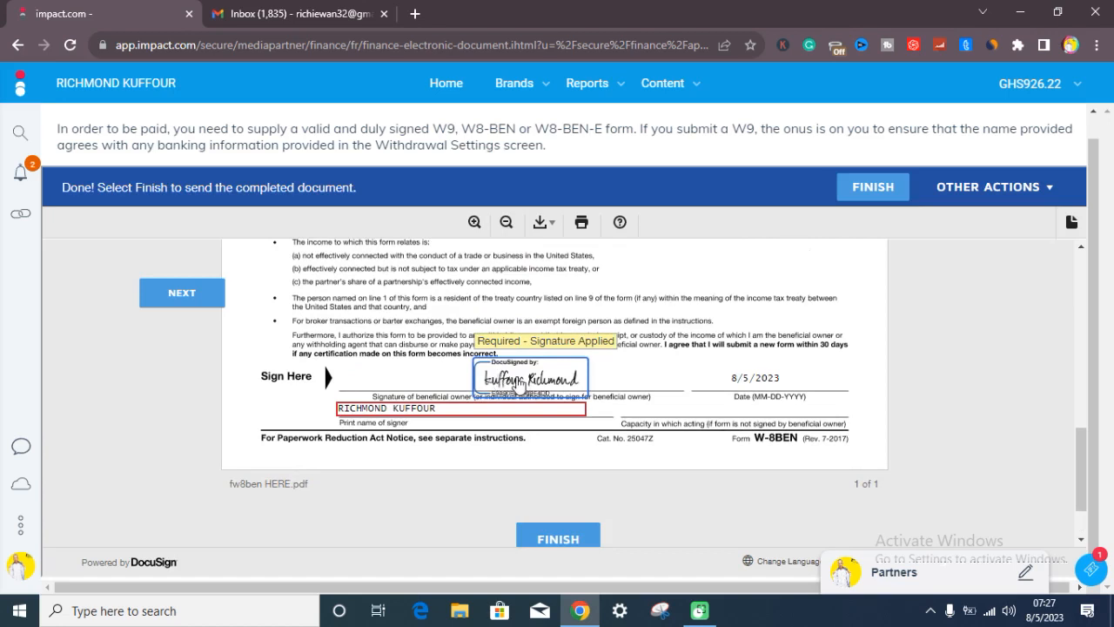
Finish and submit the completed W-8BEN document
left_click(539, 535)
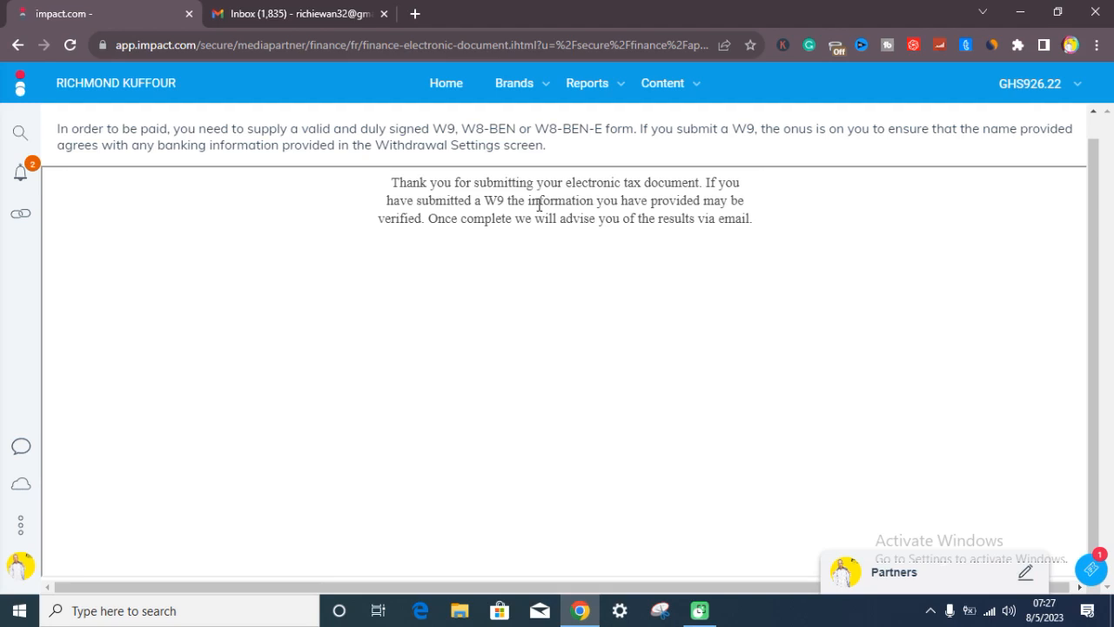
left_click(262, 13)
left_click(1061, 586)
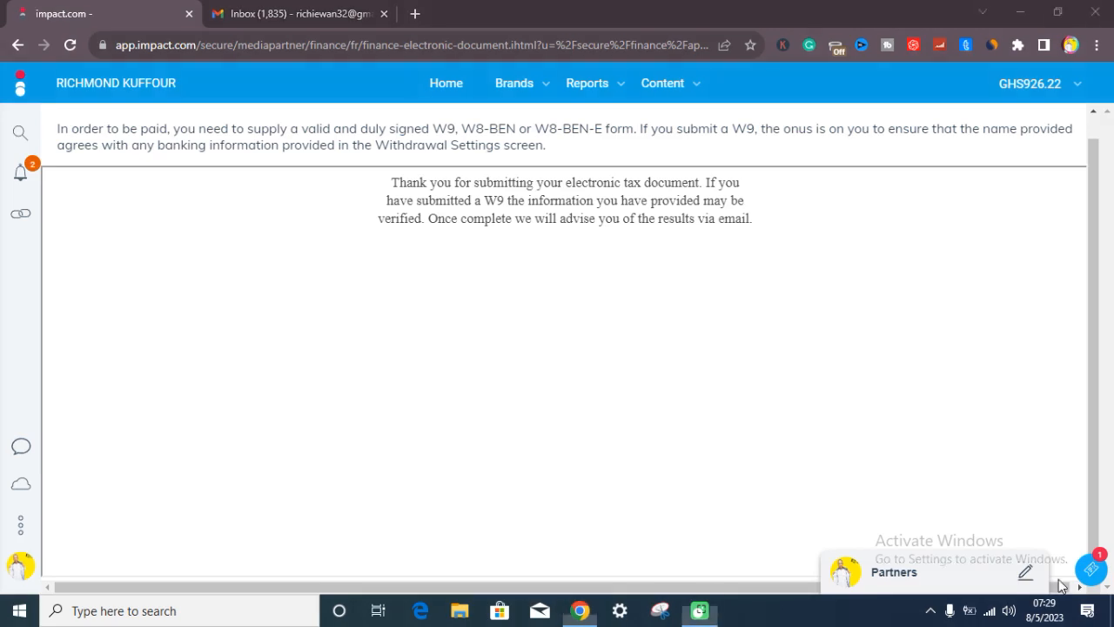